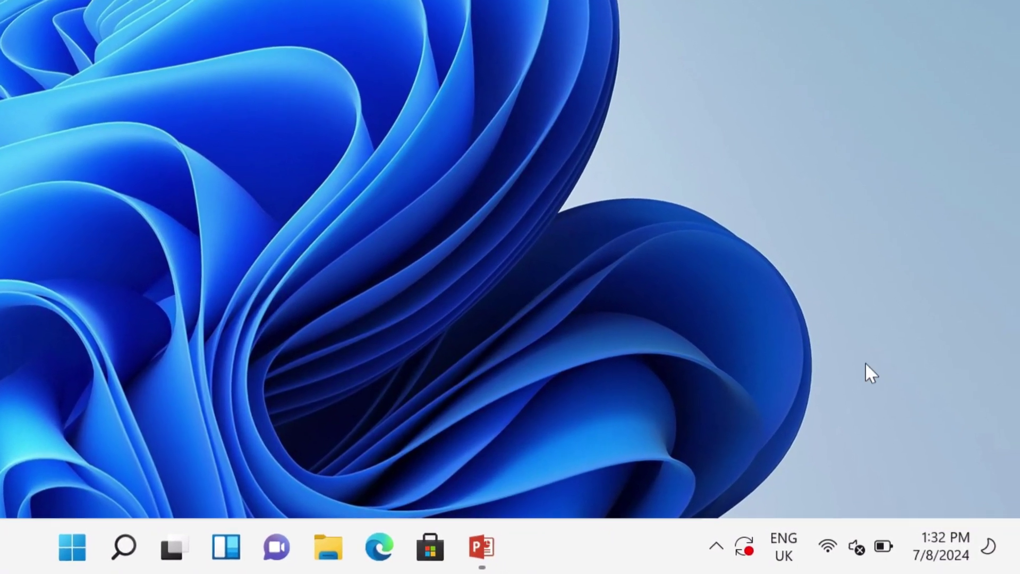
- Check the sound in the quick settings panel, then close it
left_click(845, 546)
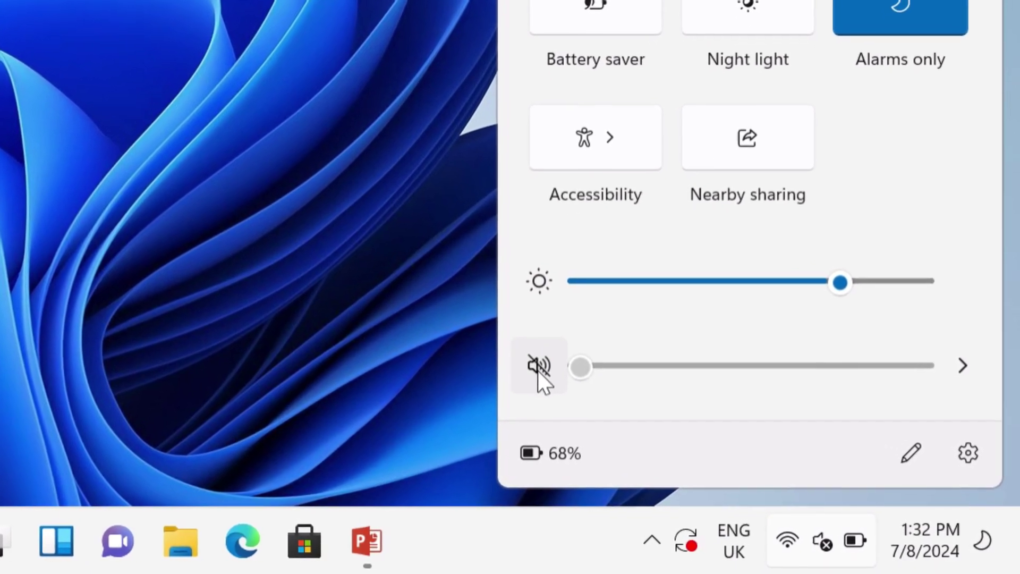
left_click(448, 368)
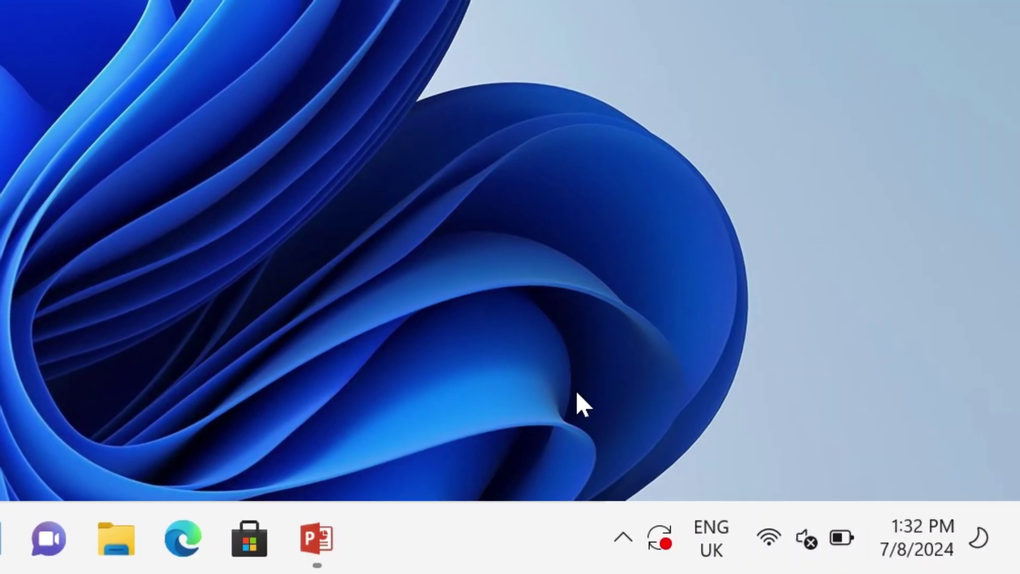
mouse_move(808, 543)
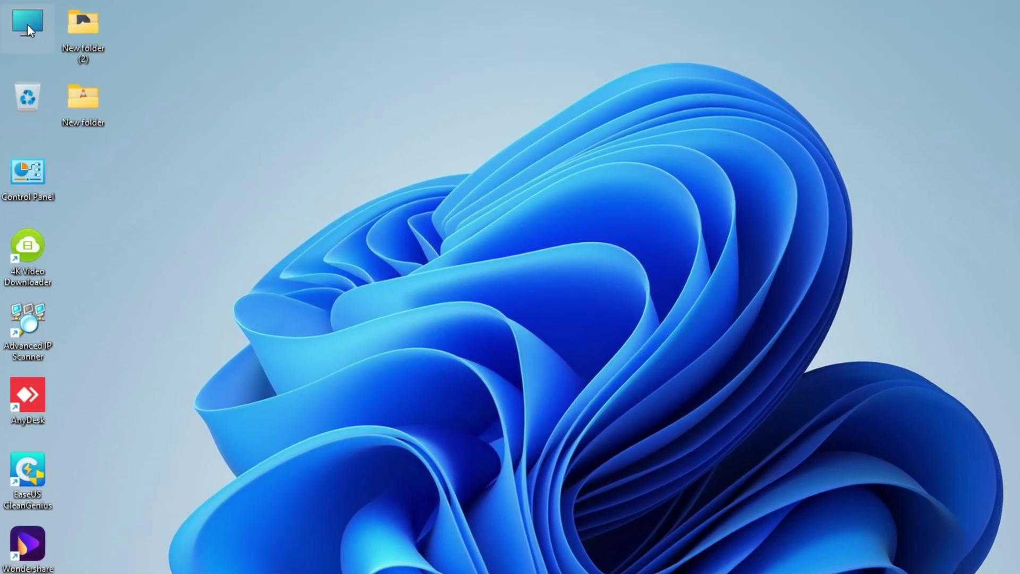
- Open Computer Management from This PC's Show more options > Manage
right_click(27, 24)
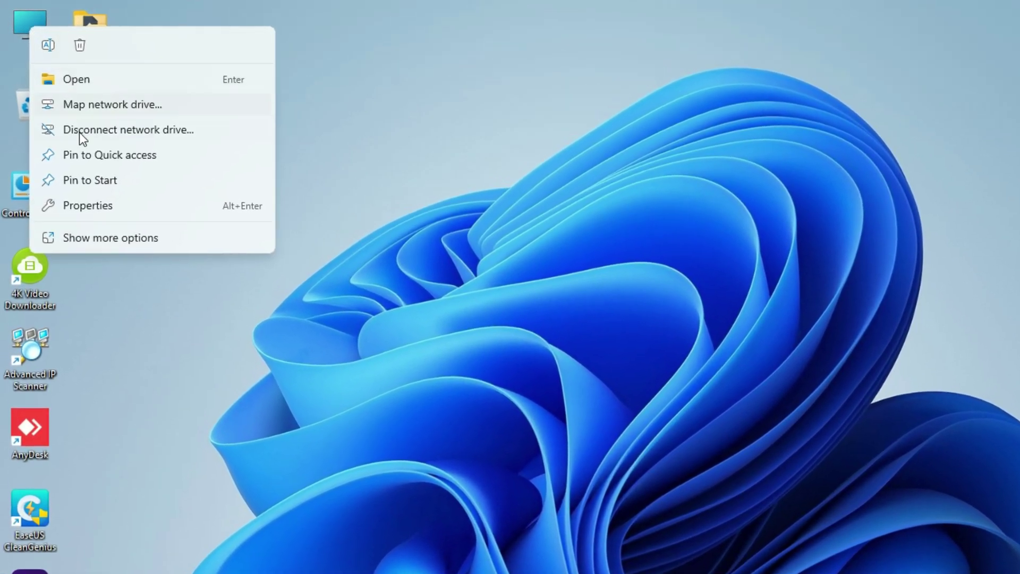
left_click(146, 239)
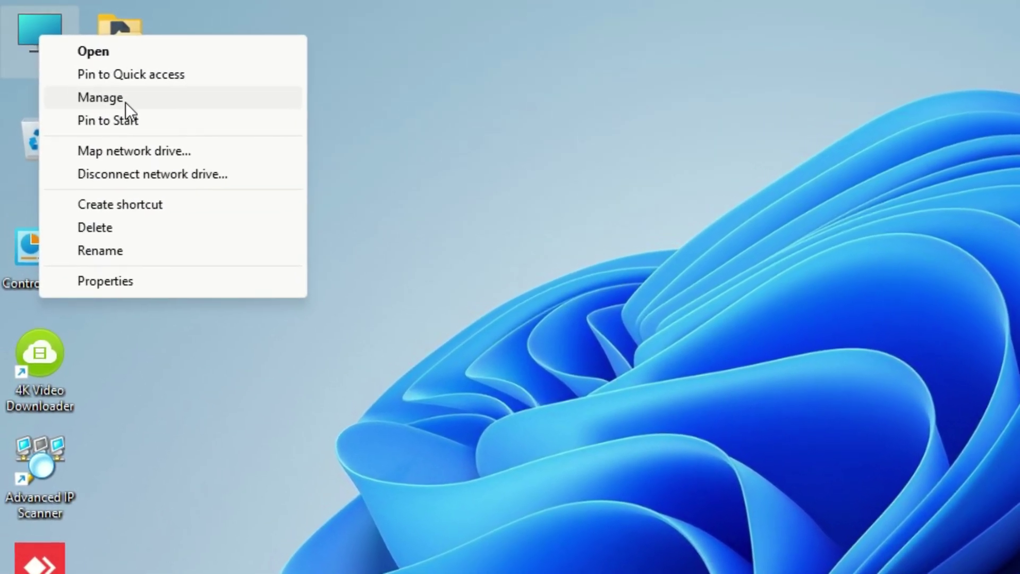
left_click(127, 100)
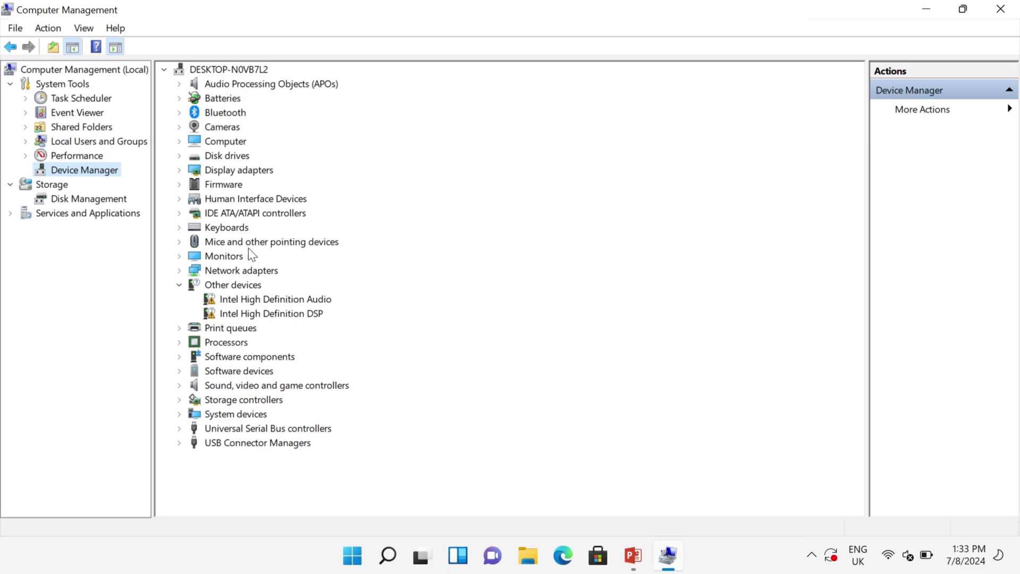
- Select Intel High Definition Audio under Other devices and bring up its context menu
left_click(272, 298)
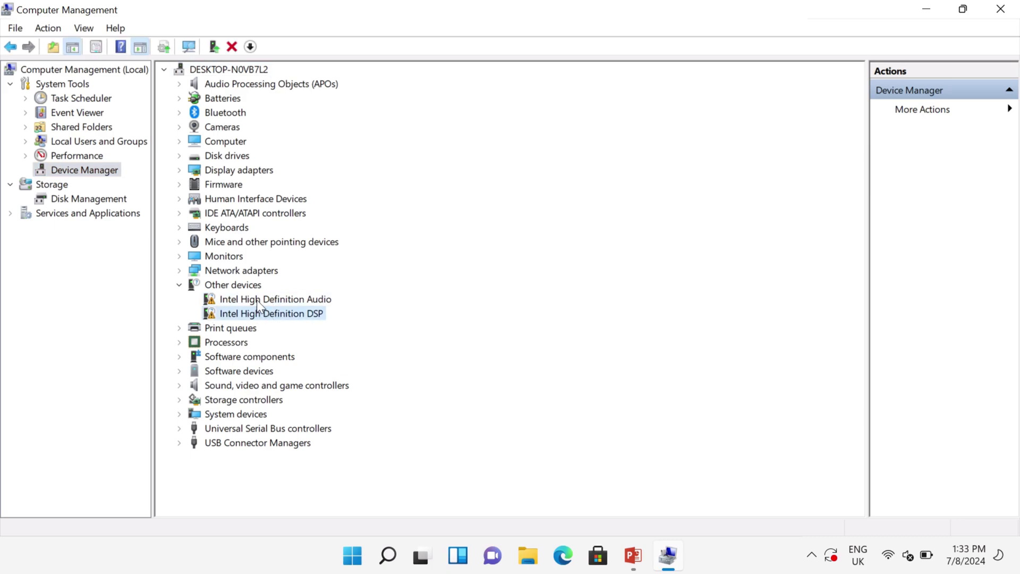
left_click(256, 298)
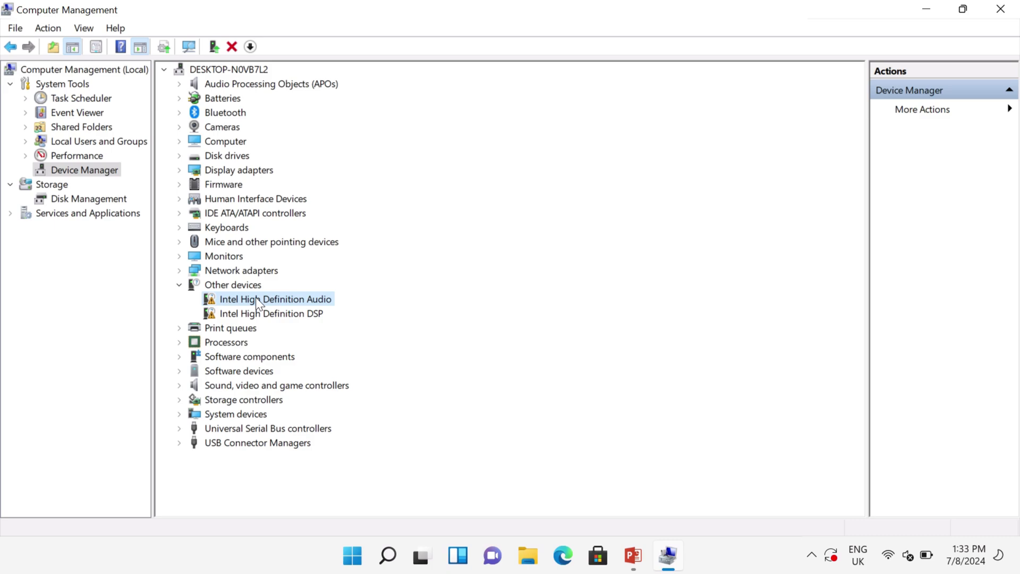
right_click(256, 298)
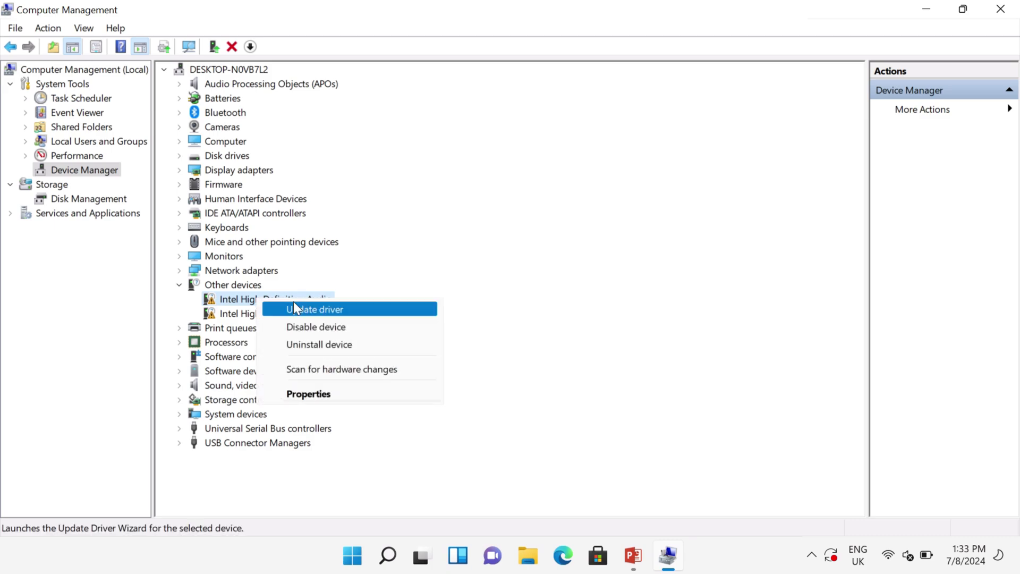
- Copy the first Hardware ID, INTELAUDIO\FUNC_01&VEN_8086&DEV_280B&SUBSYS_80860101, from the device's Details tab
left_click(300, 394)
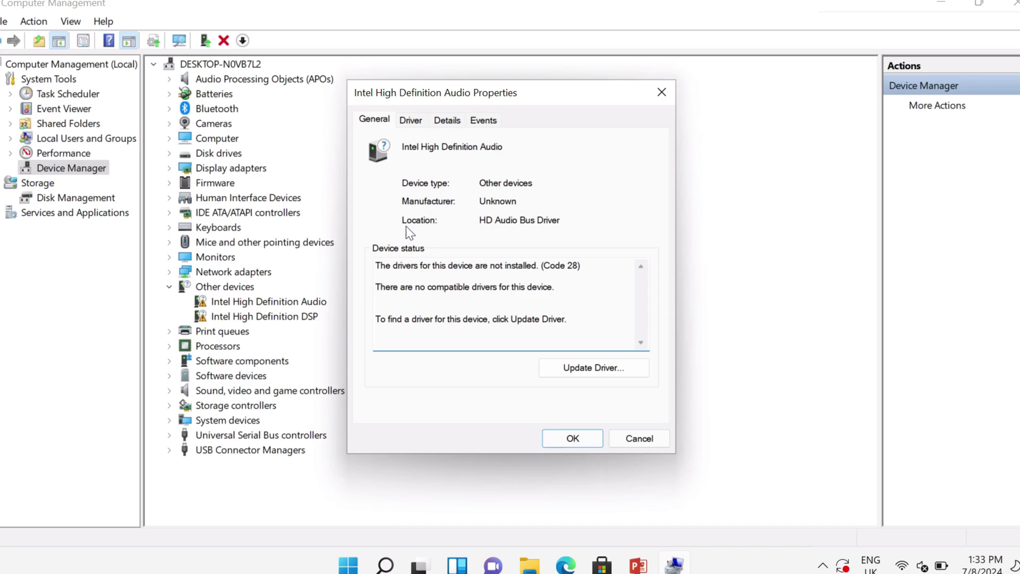
left_click(445, 118)
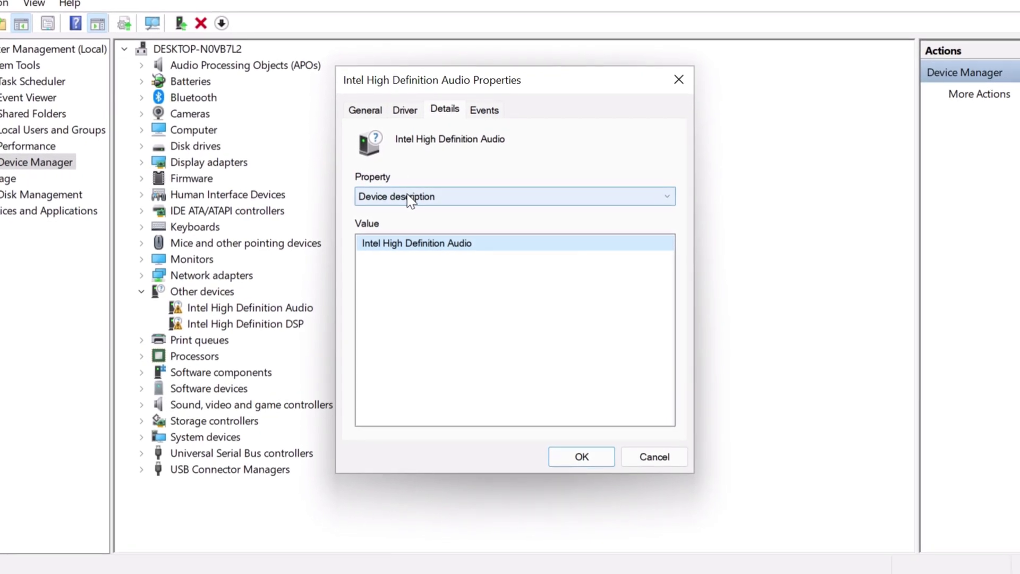
left_click(408, 197)
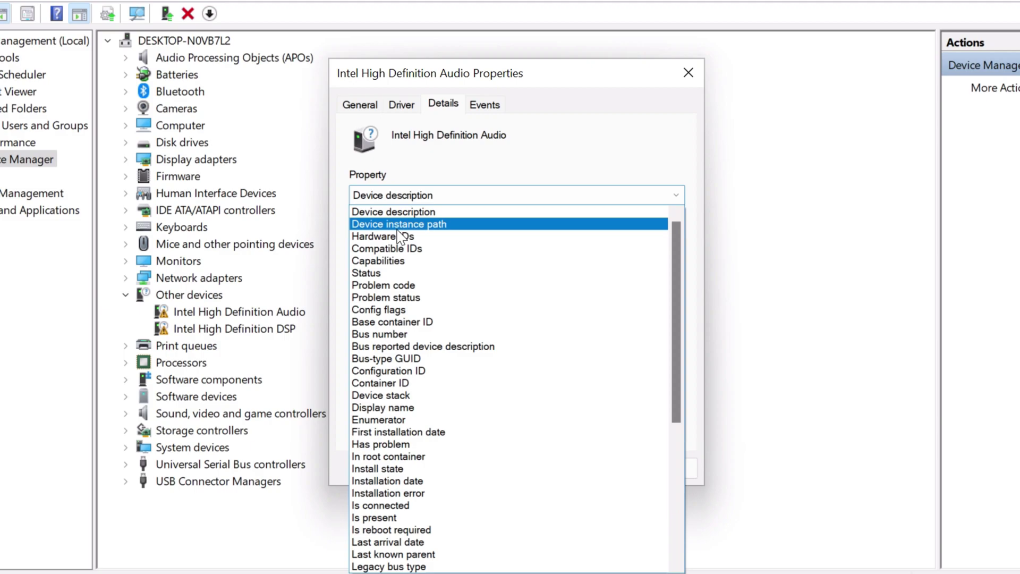
left_click(394, 235)
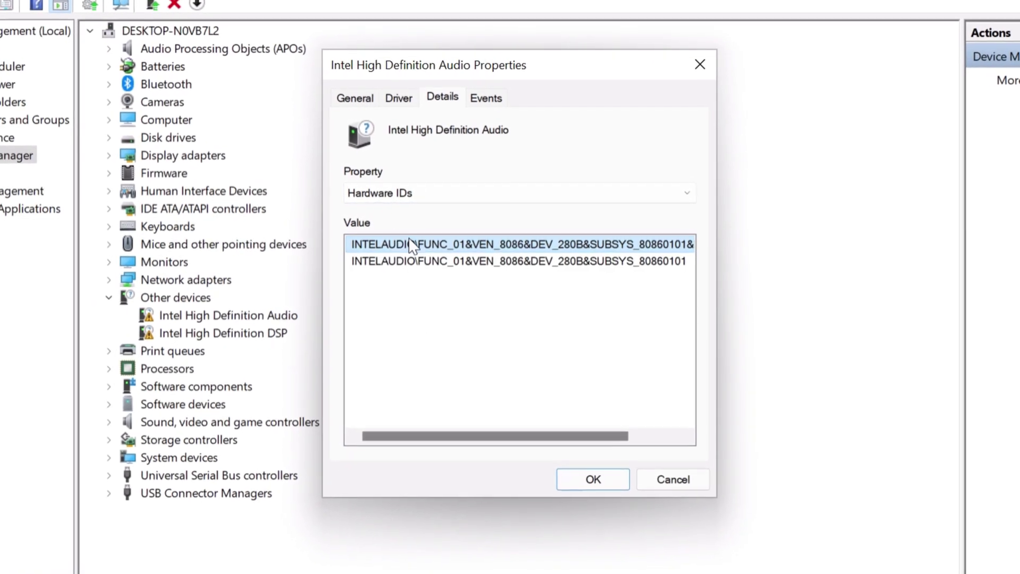
right_click(427, 245)
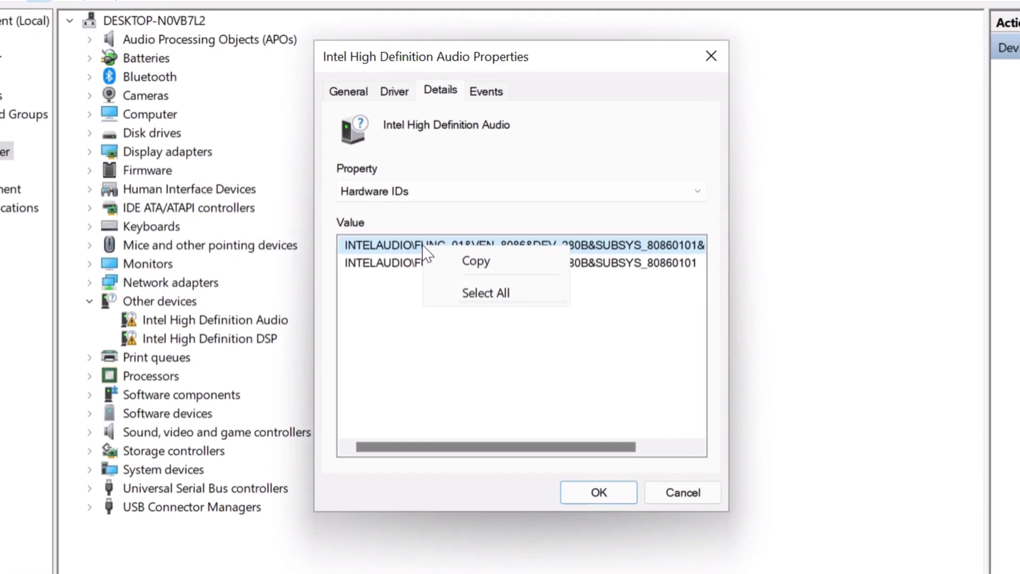
left_click(462, 261)
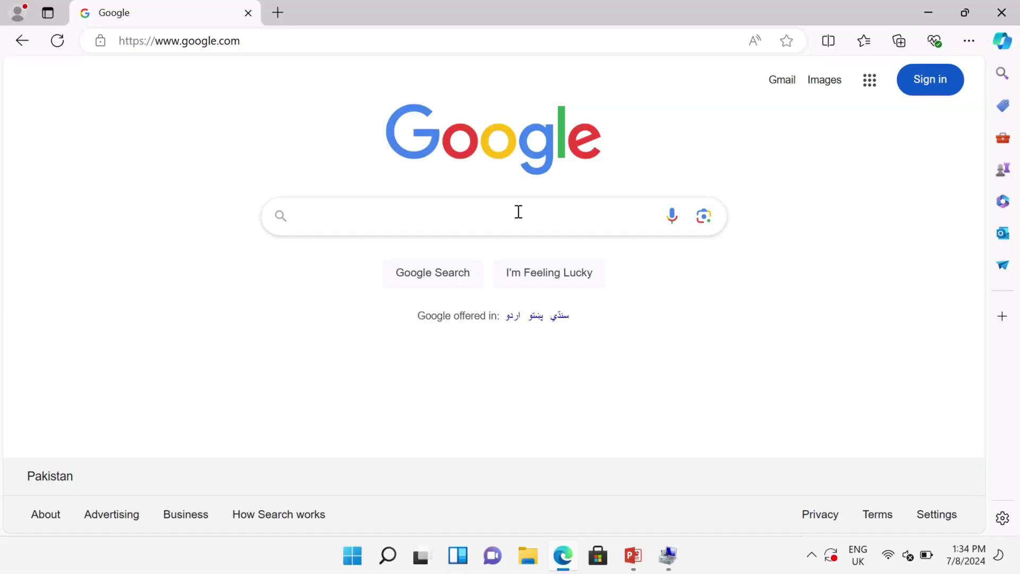
- Paste the copied Hardware ID into the Google search box
left_click(519, 212)
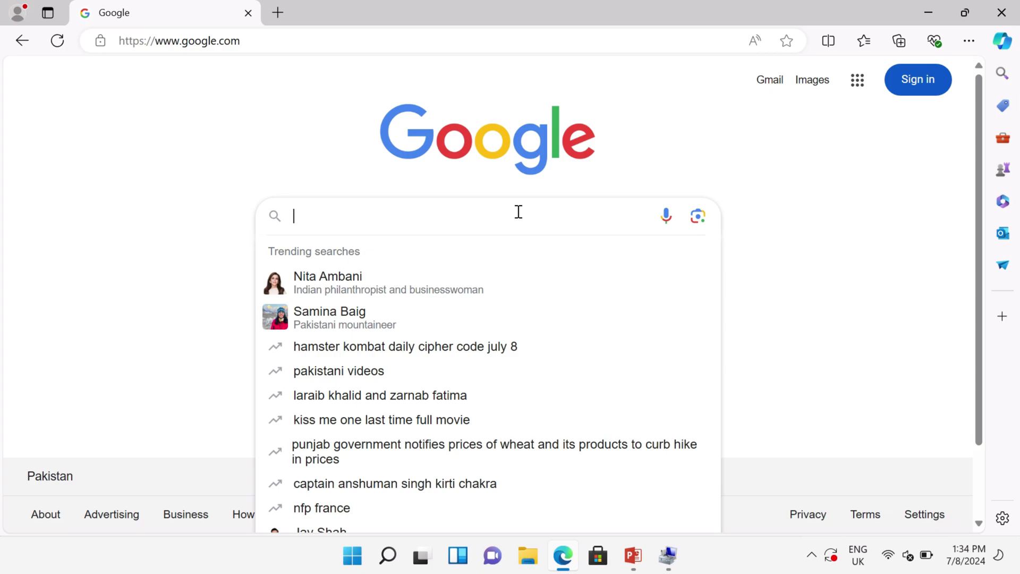
right_click(518, 212)
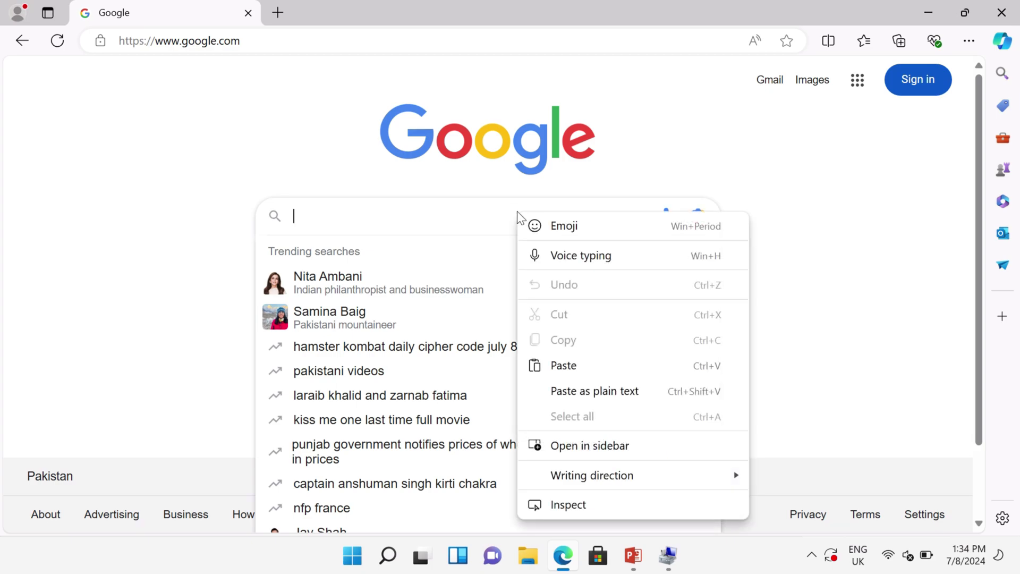
left_click(546, 366)
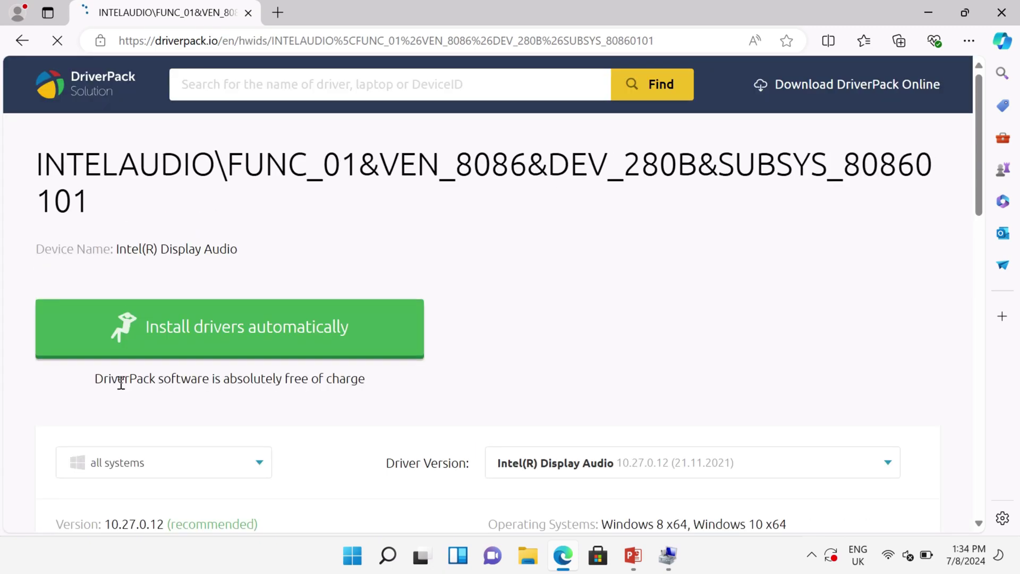
- Scroll the DriverPack page down to the Windows 10 x64 driver 10.27.0.14 download
scroll(563, 399, "down", 2)
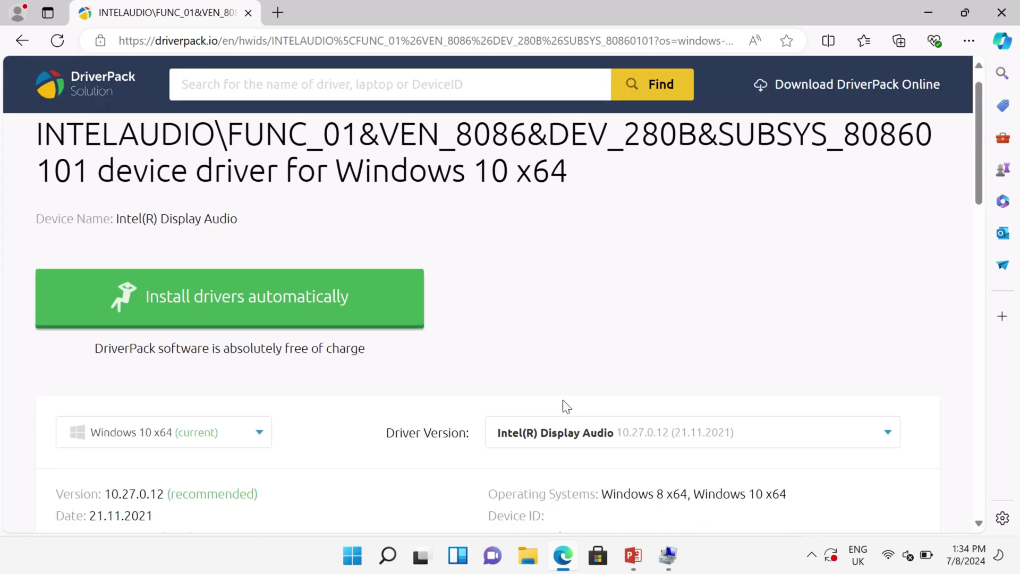
scroll(563, 400, "down", 3)
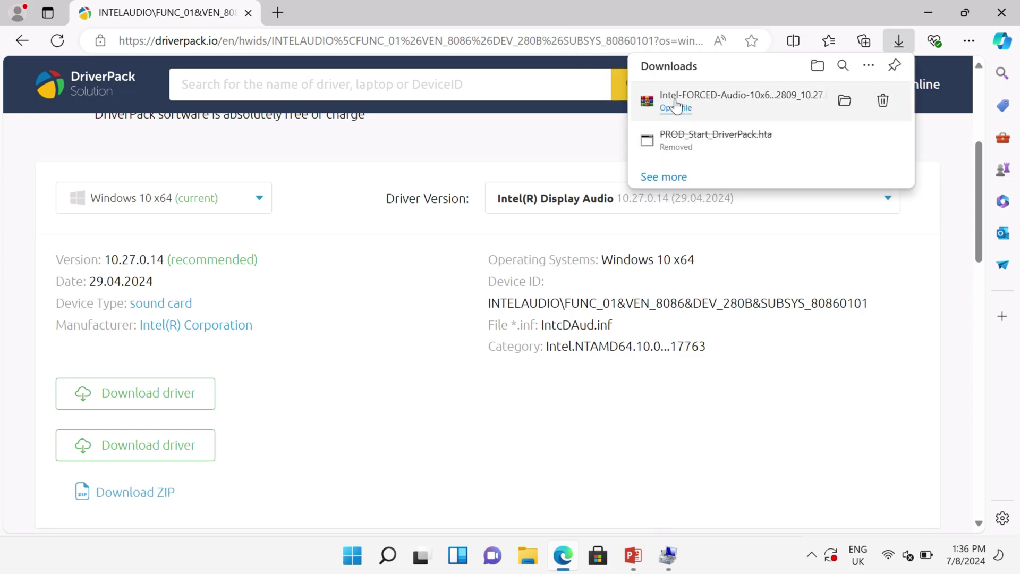
- Extract Intel-FORCED-Audio-10x64-2809_10.27.0.14-drp with WinRAR into a same-named folder in Downloads
left_click(844, 101)
right_click(183, 174)
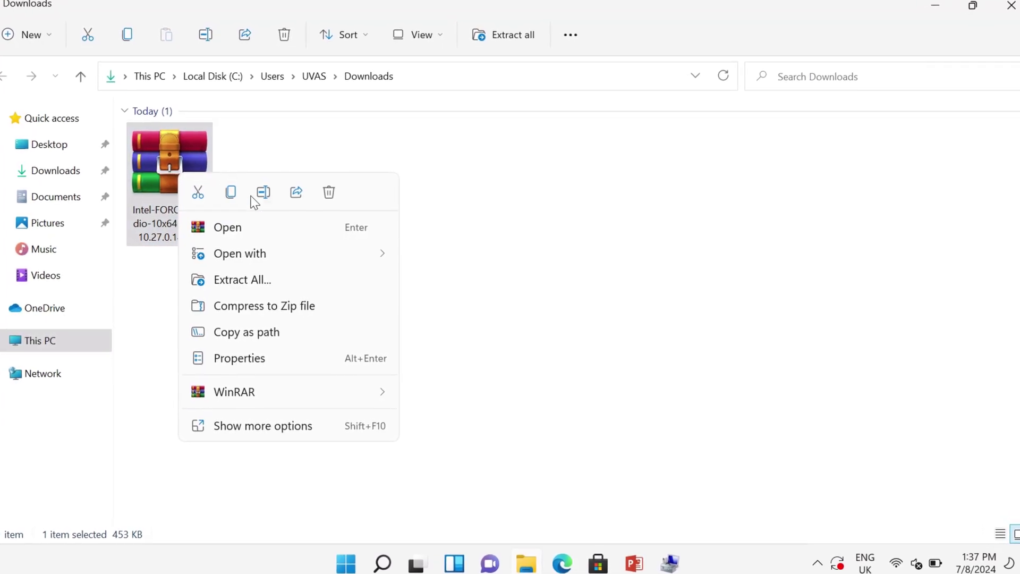
left_click(215, 426)
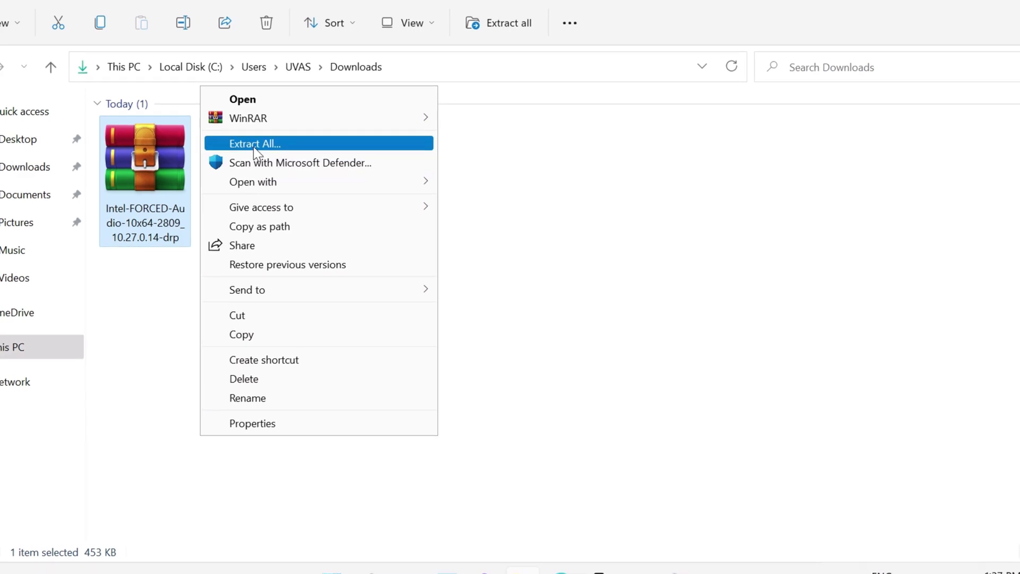
mouse_move(261, 119)
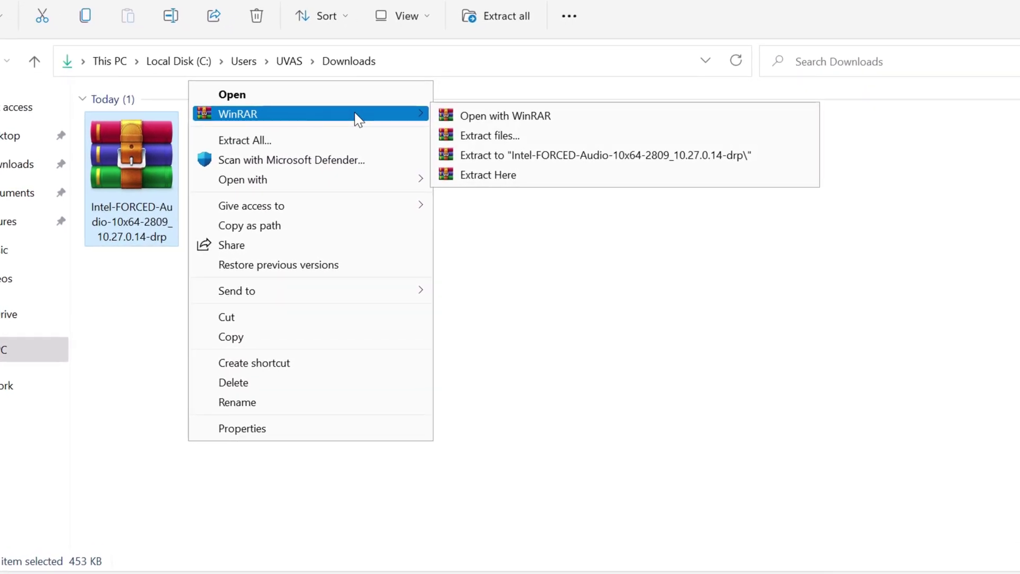
left_click(464, 136)
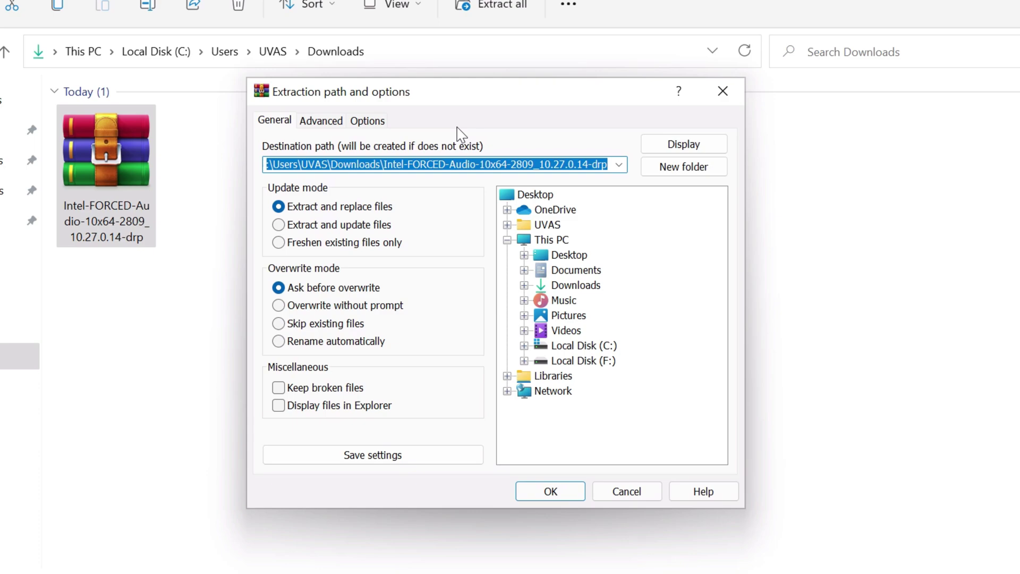
left_click(549, 495)
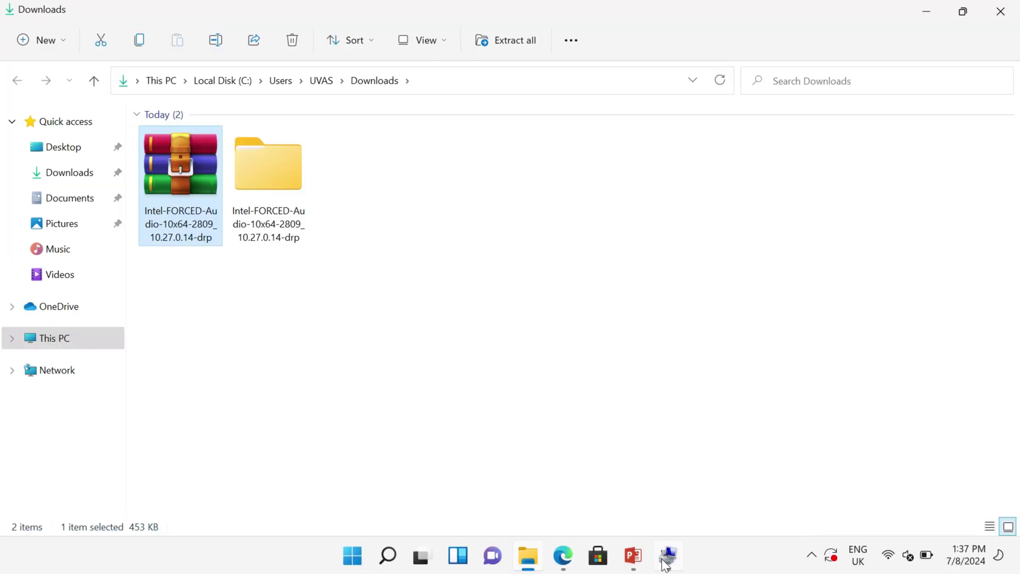
- Check Intel High Definition Audio's Code 28 status, then start Update Driver from its Driver tab
left_click(665, 563)
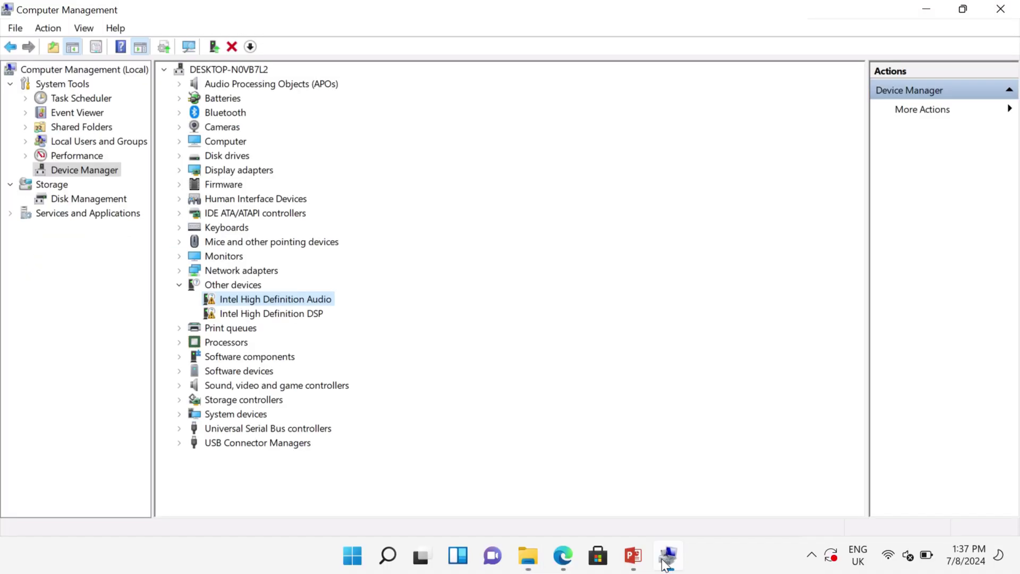
right_click(299, 300)
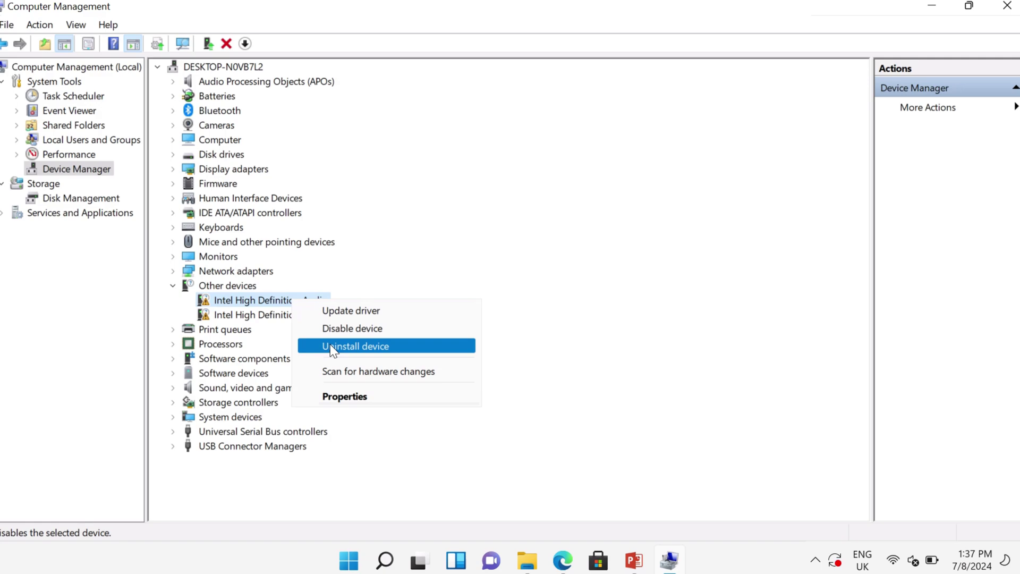
left_click(330, 397)
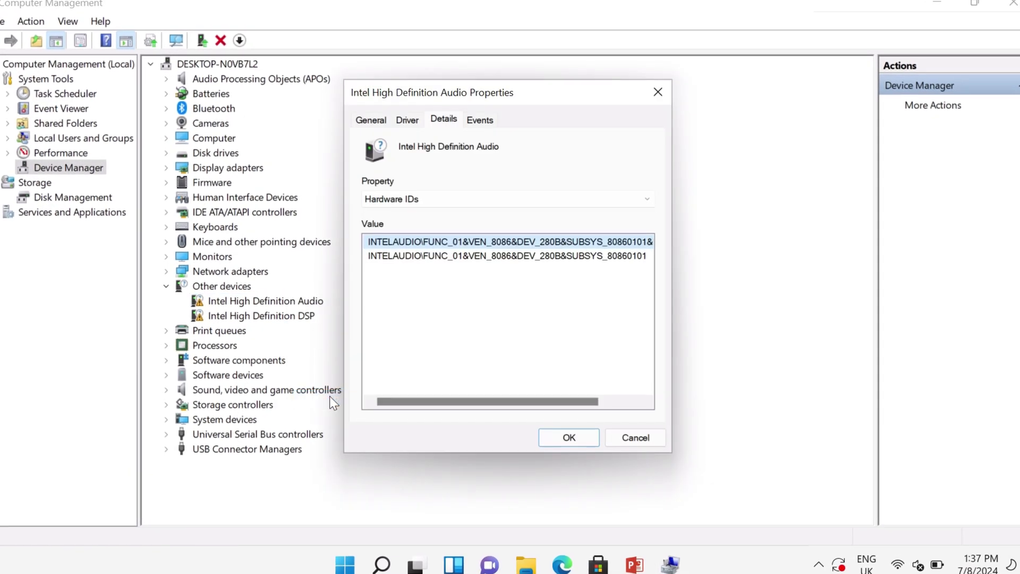
left_click(366, 119)
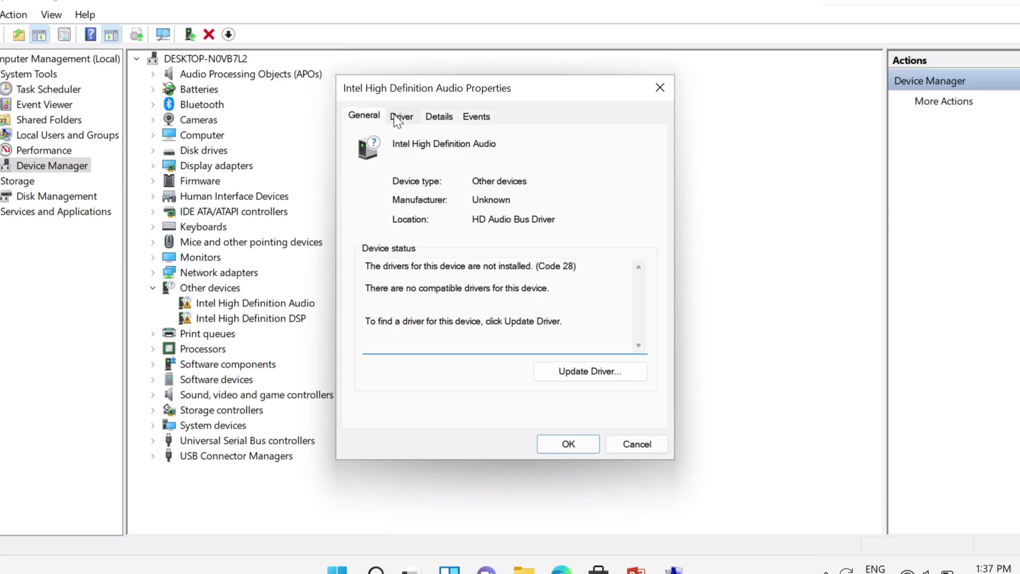
left_click(398, 116)
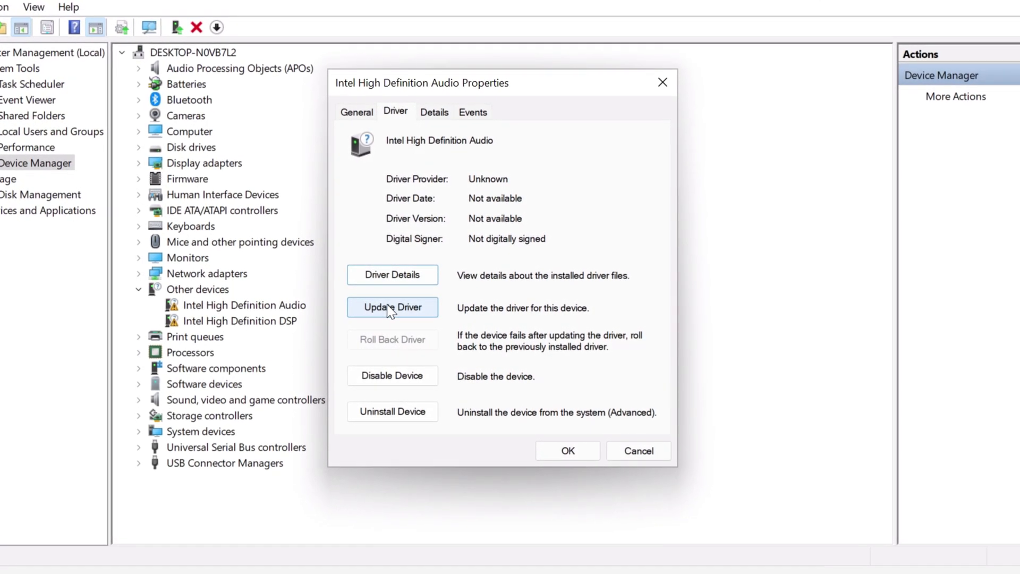
left_click(390, 308)
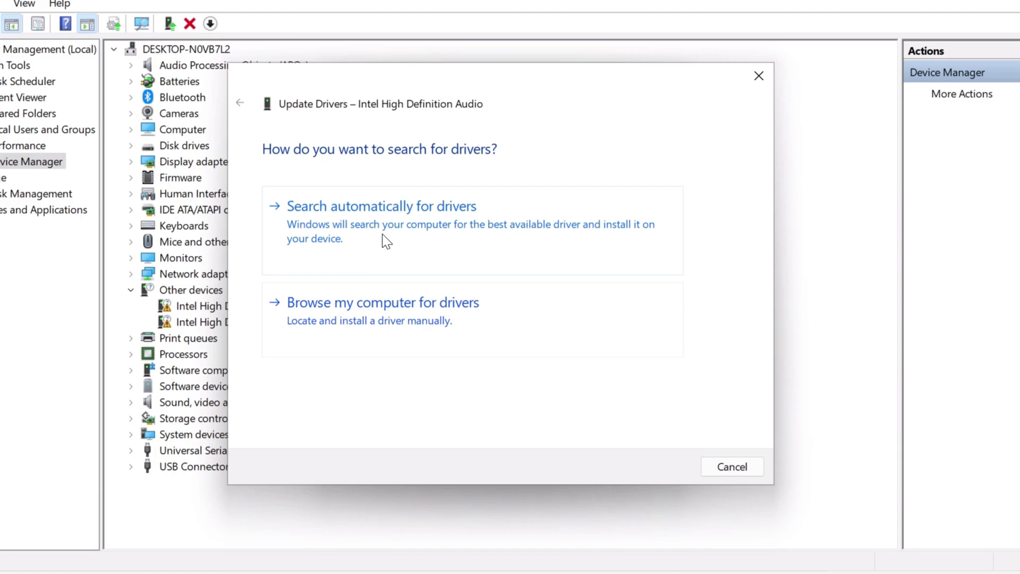
- Install the driver from the extracted Intel-FORCED-Audio folder in Downloads
left_click(343, 301)
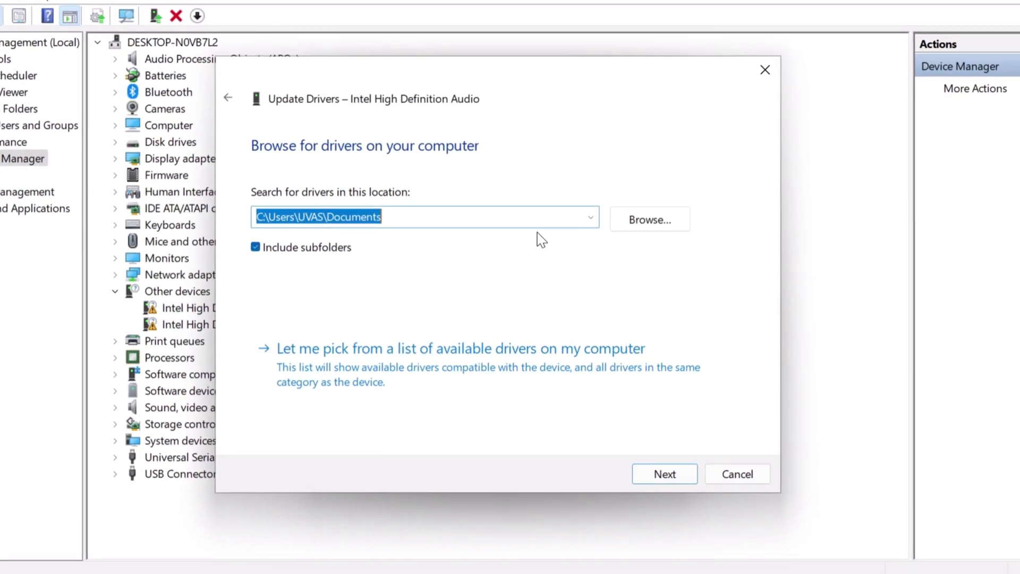
left_click(644, 224)
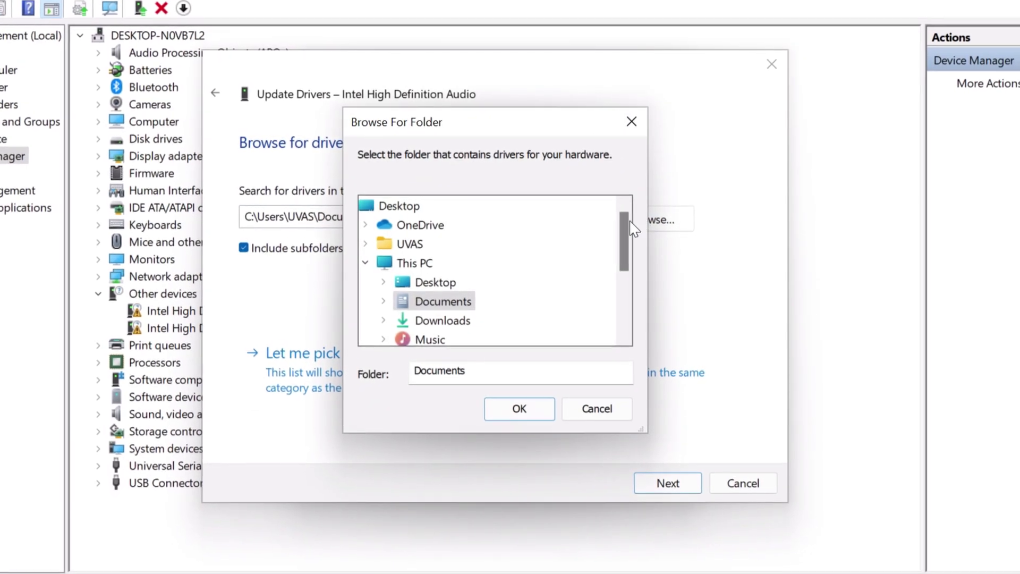
double_click(435, 321)
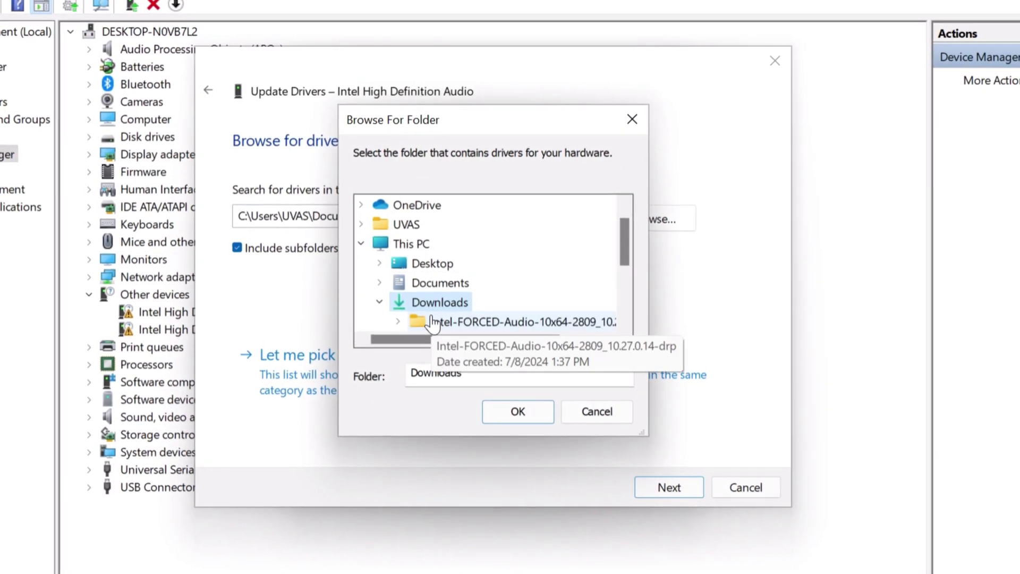
left_click(461, 325)
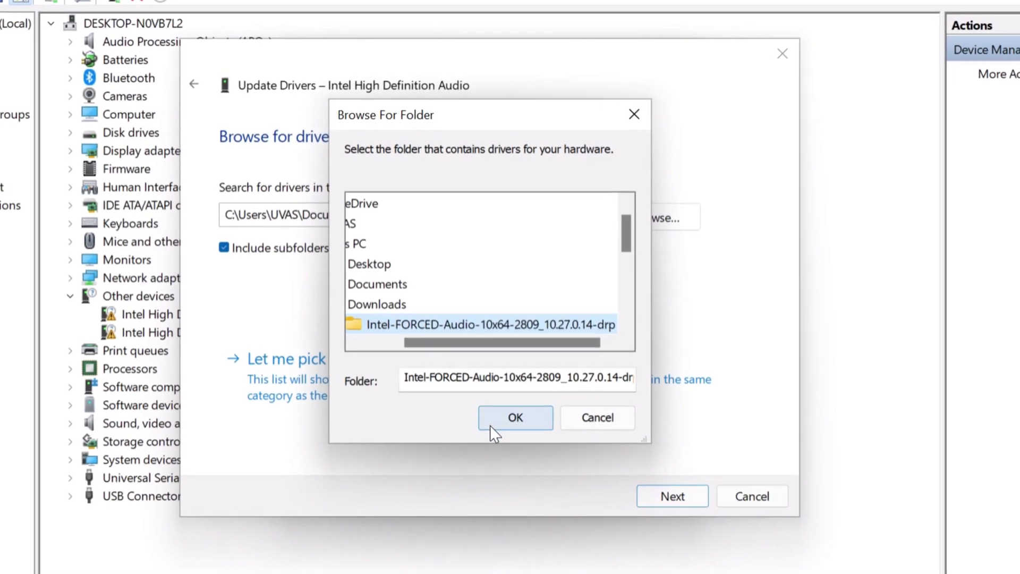
left_click(491, 422)
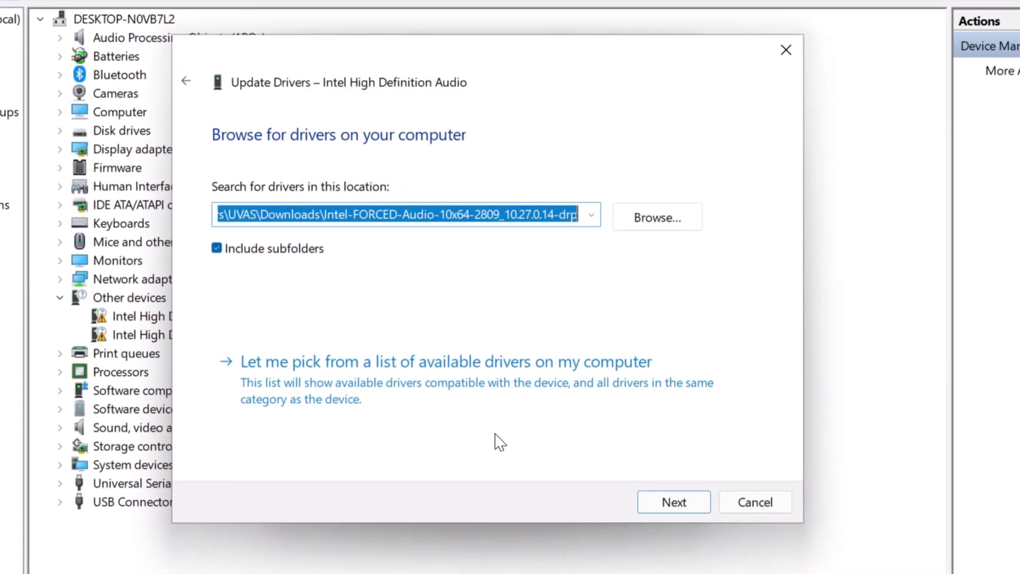
left_click(655, 506)
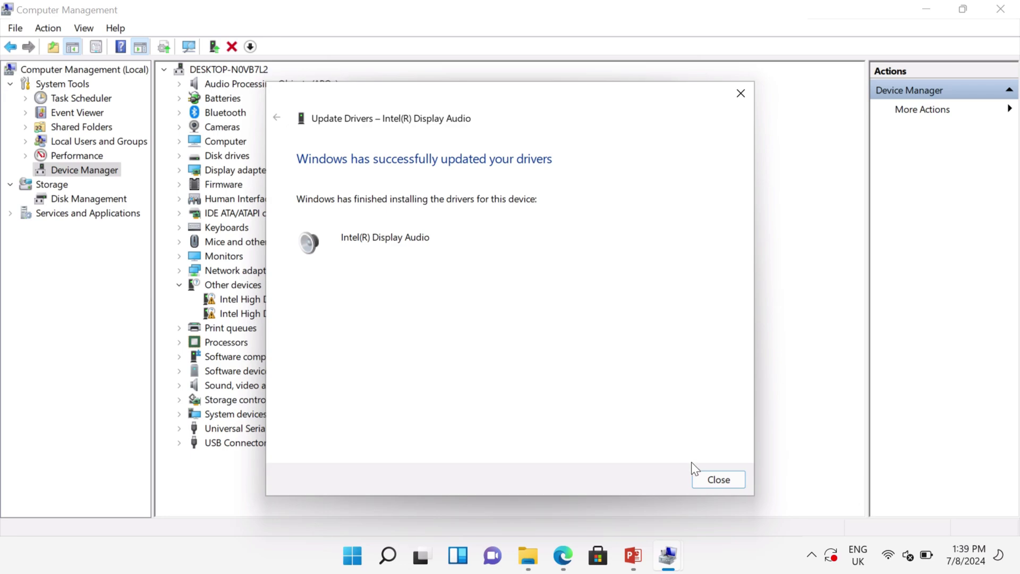
- Close the update wizard and properties dialog, confirm Intel(R) Display Audio is listed, then begin a restart
left_click(705, 479)
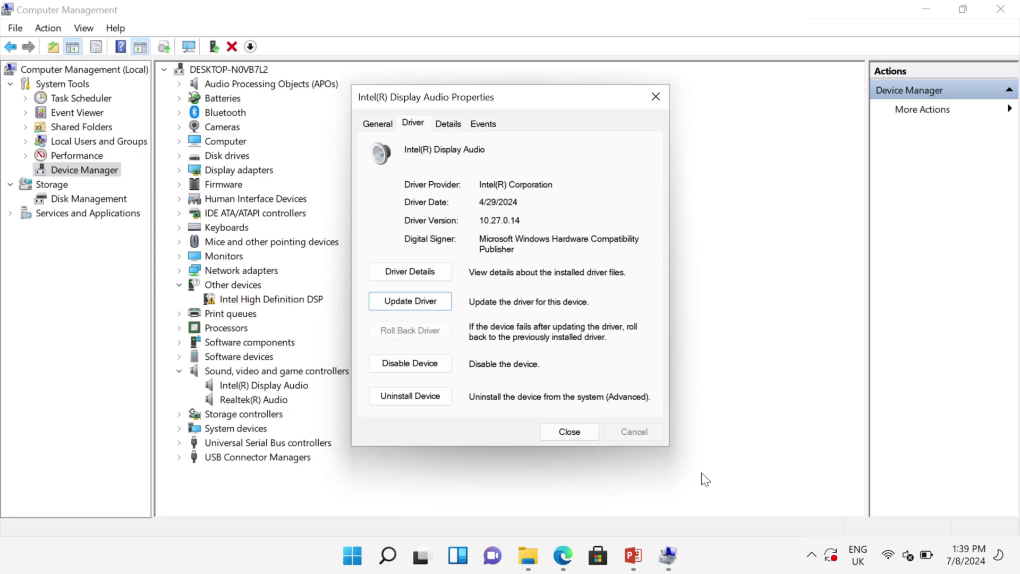
left_click(567, 430)
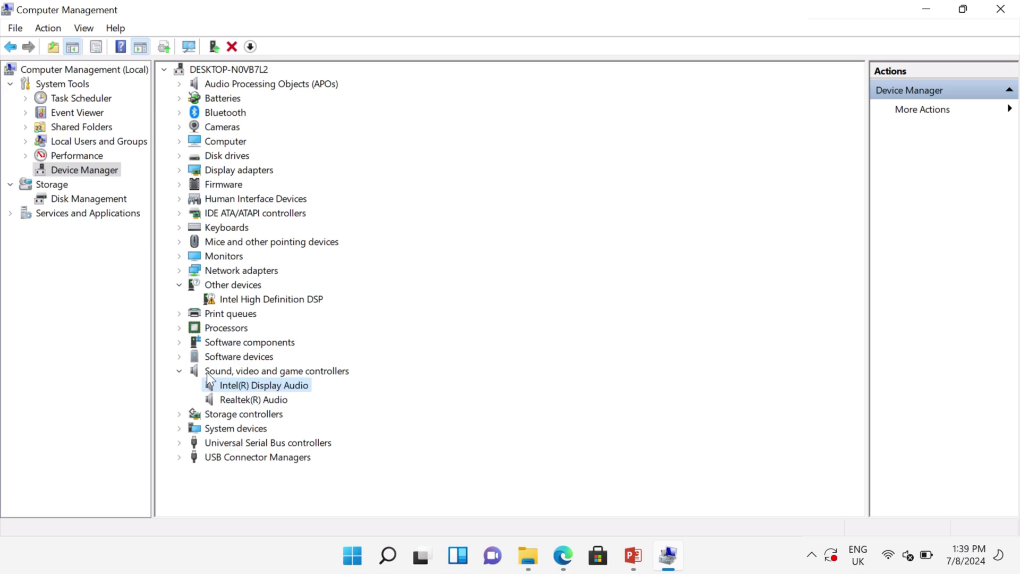
left_click(351, 558)
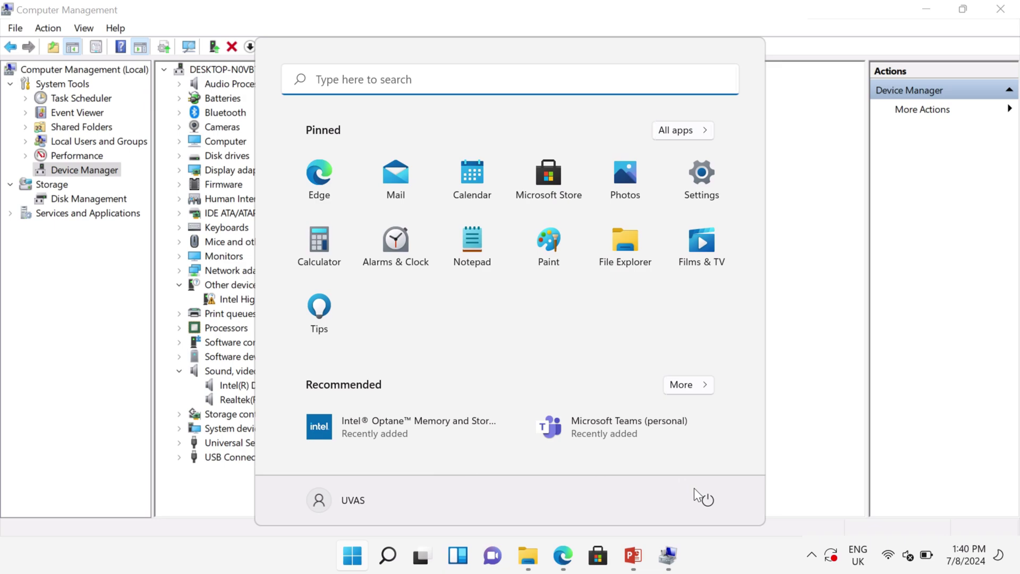